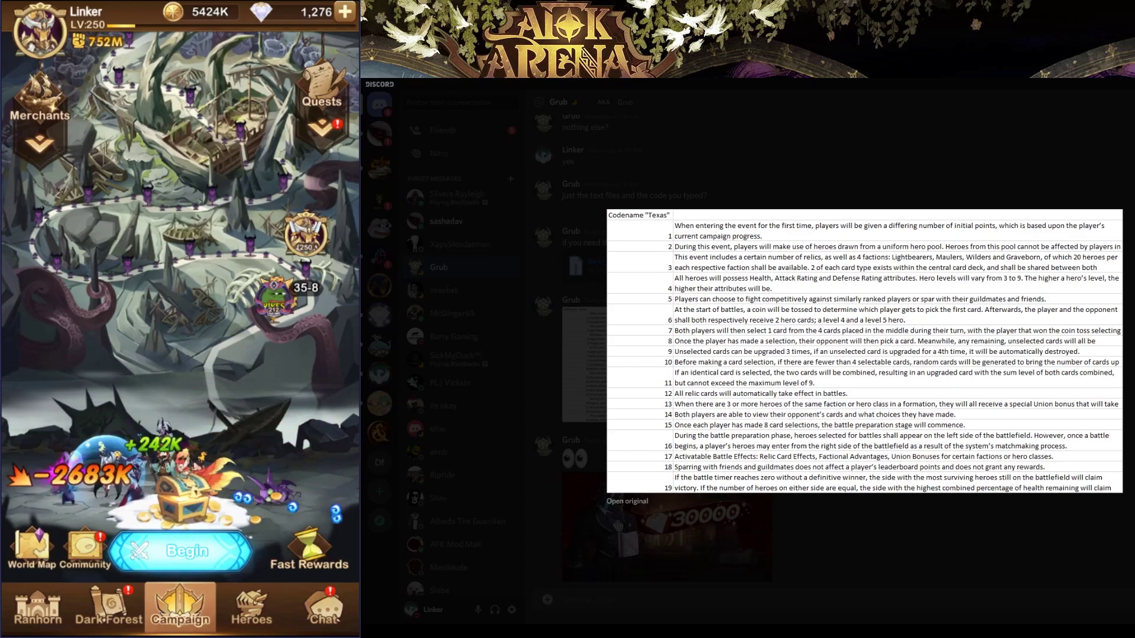
- Flip forward through the relic card images: shield, star, horn, ring, statue and helmet
key(Right)
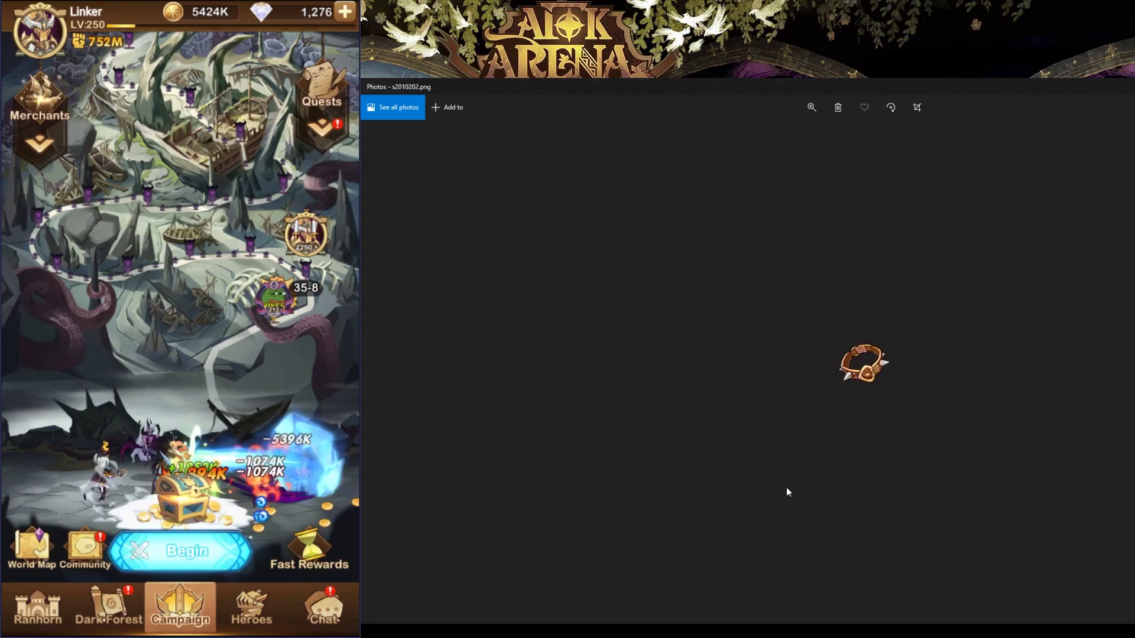
key(Right)
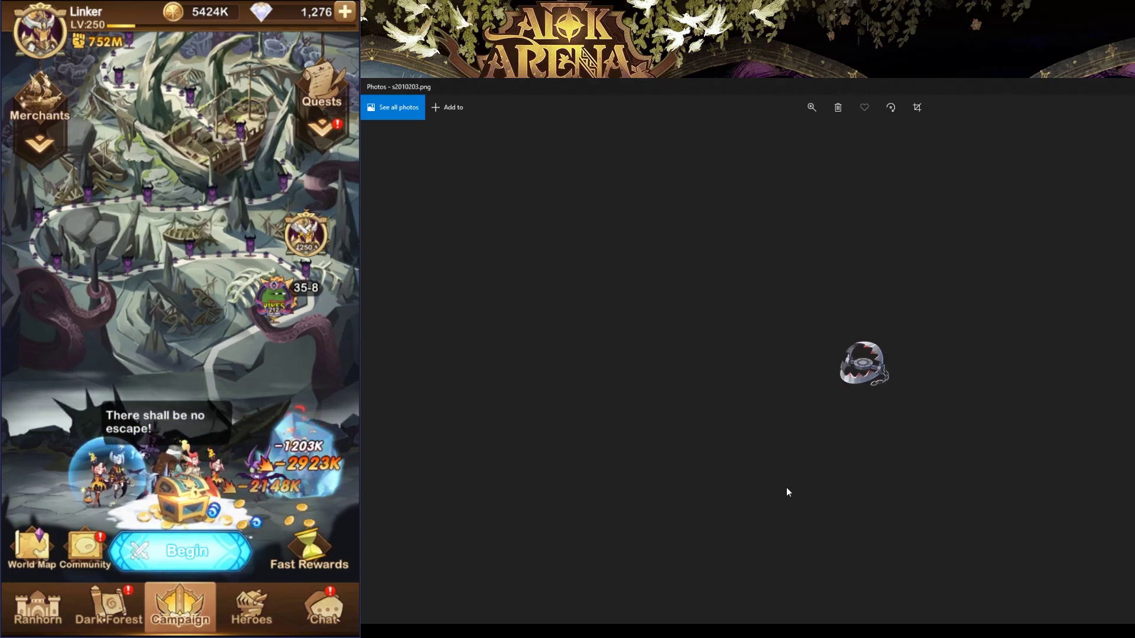
key(Right)
key(Right)
key(Left)
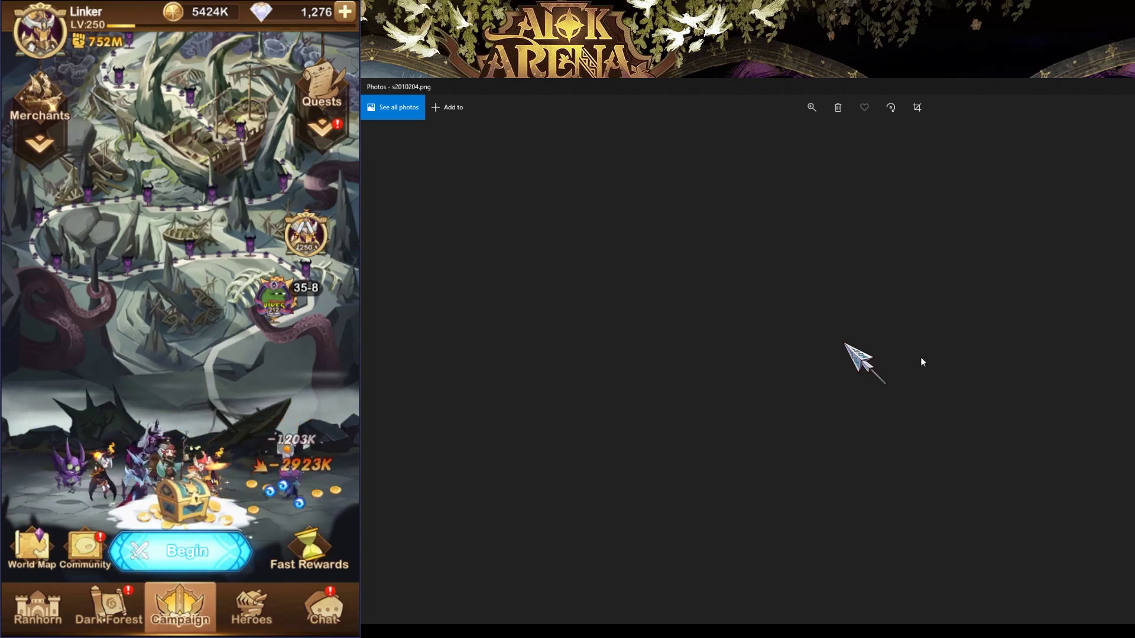
key(Right)
key(Right)
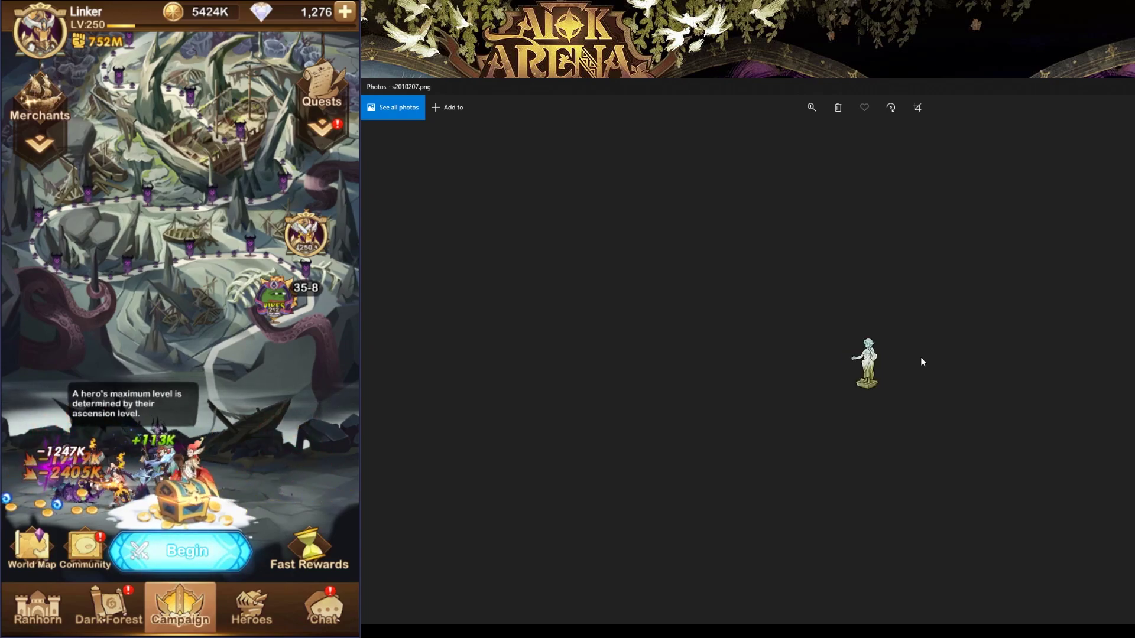
key(Right)
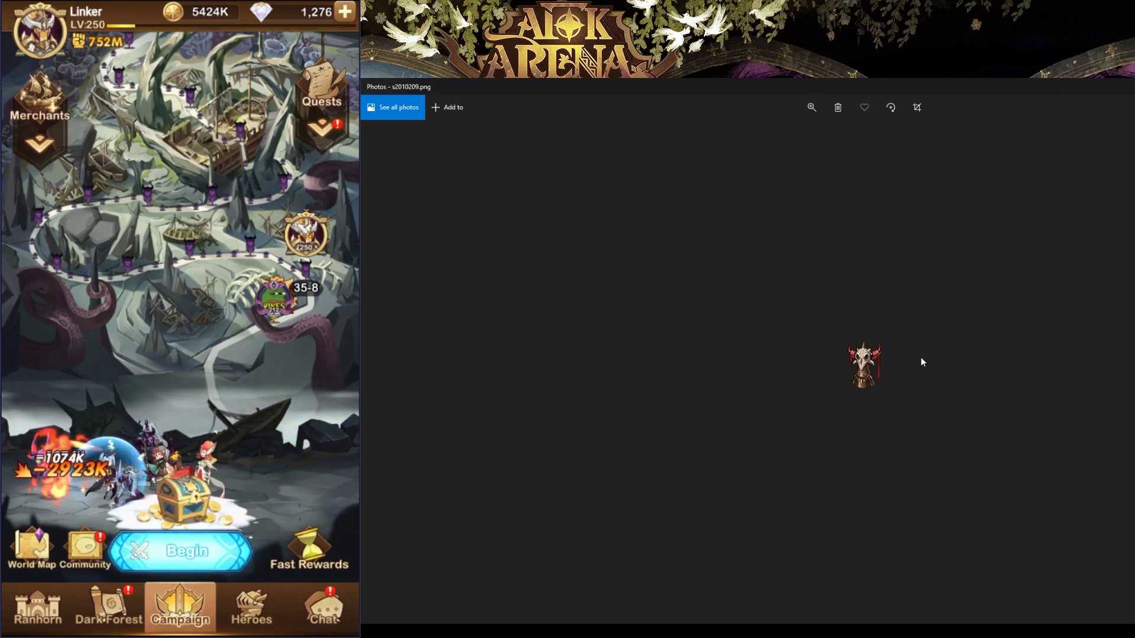
key(Right)
key(Right)
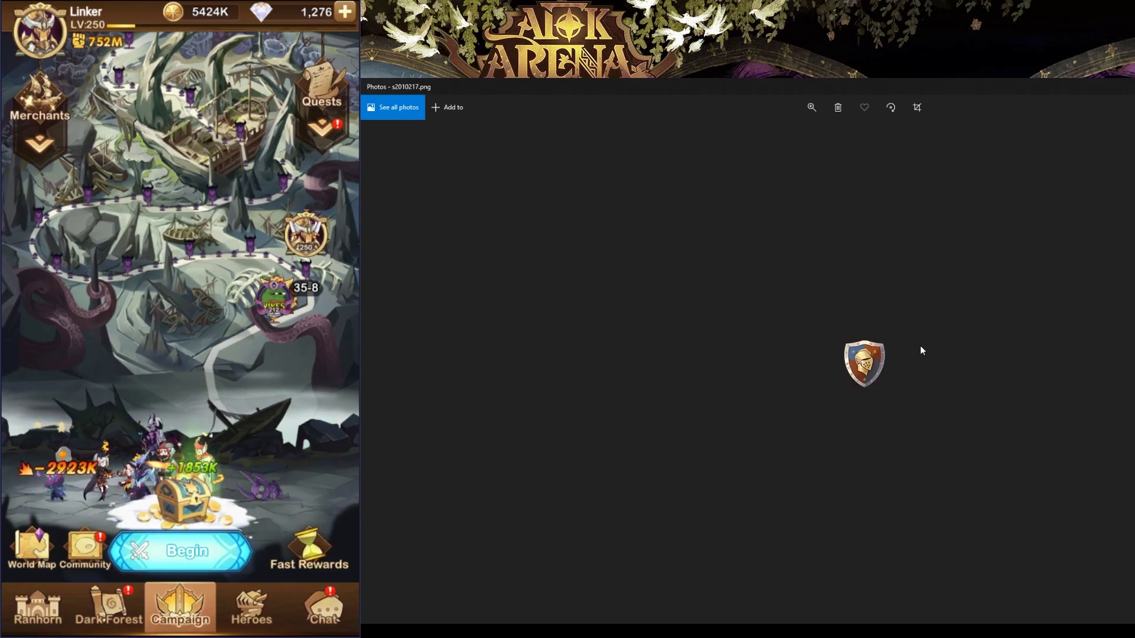
key(Right)
key(Right)
key(Right)
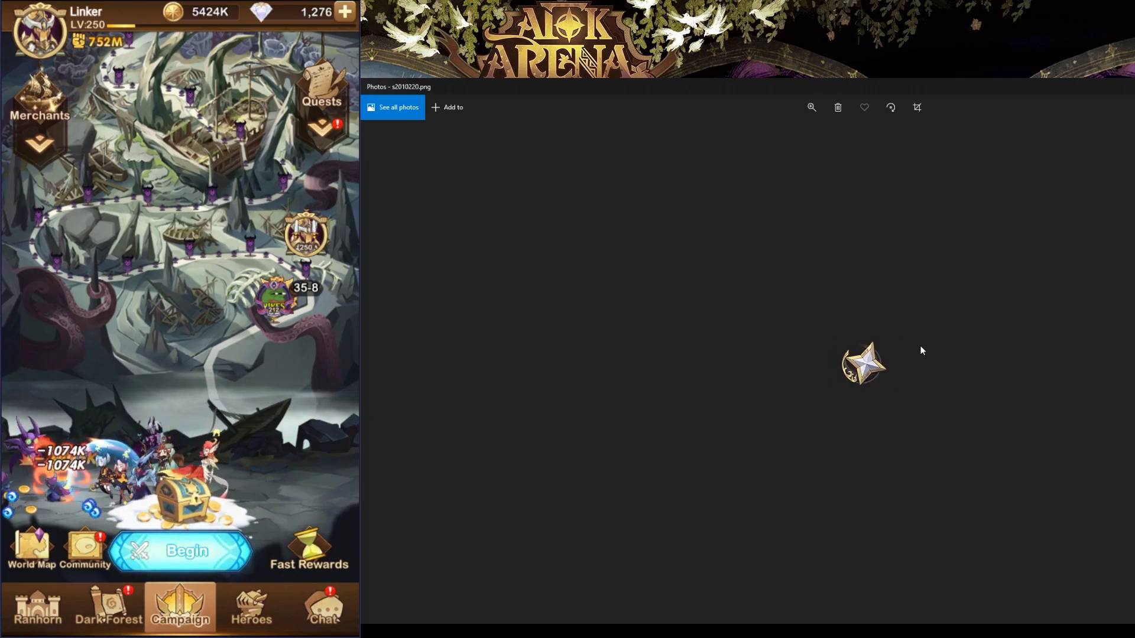
- Step back through the relic images to the spiked collar card s2010202.png
key(Left)
key(Left)
key(Left)
key(Left)
key(Left)
key(Left)
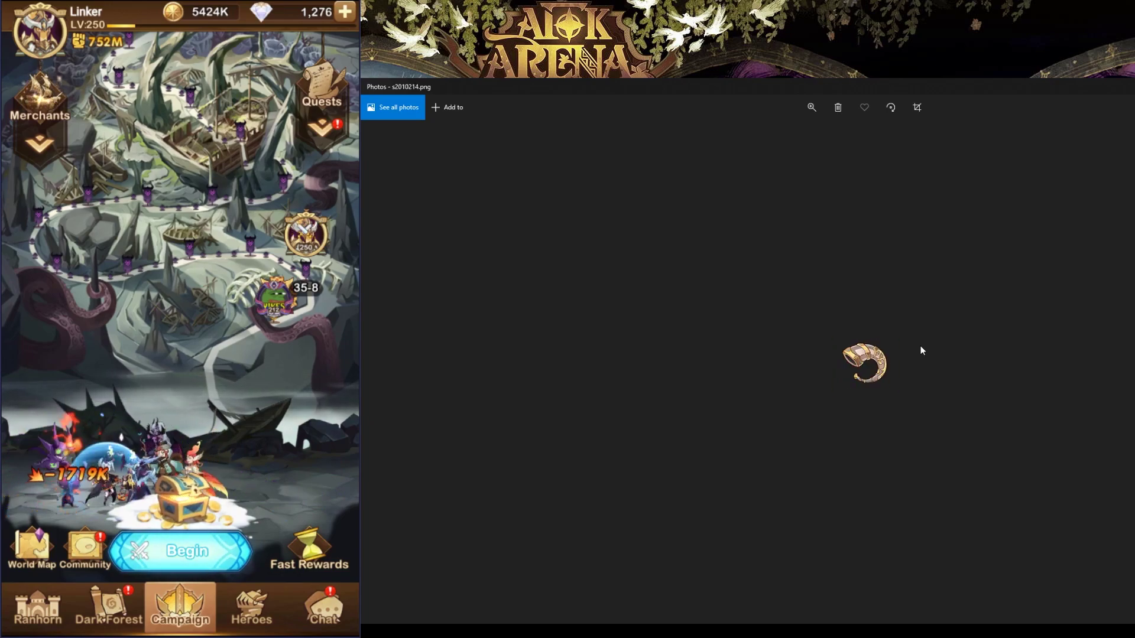
key(Left)
key(Left)
key(Left)
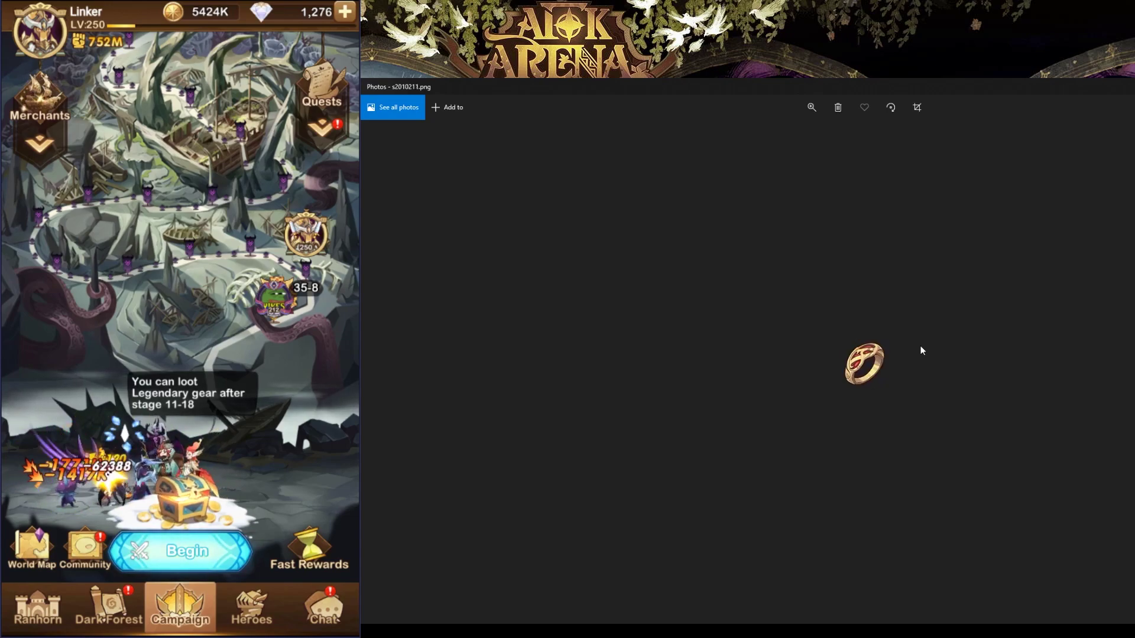
key(Right)
key(Left)
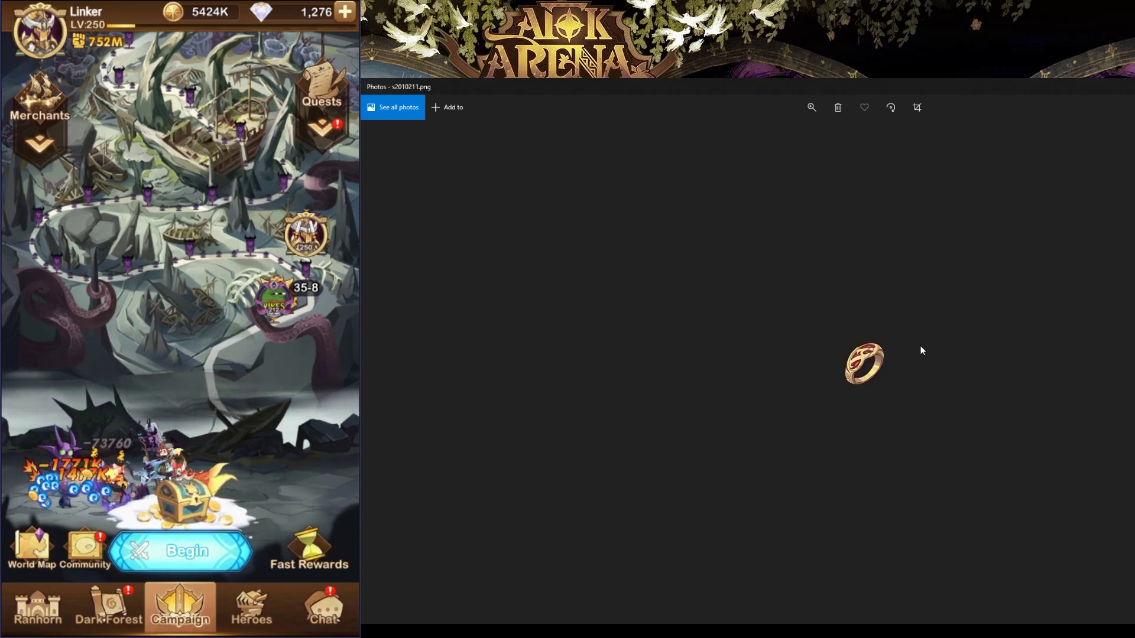
key(Left)
key(Left)
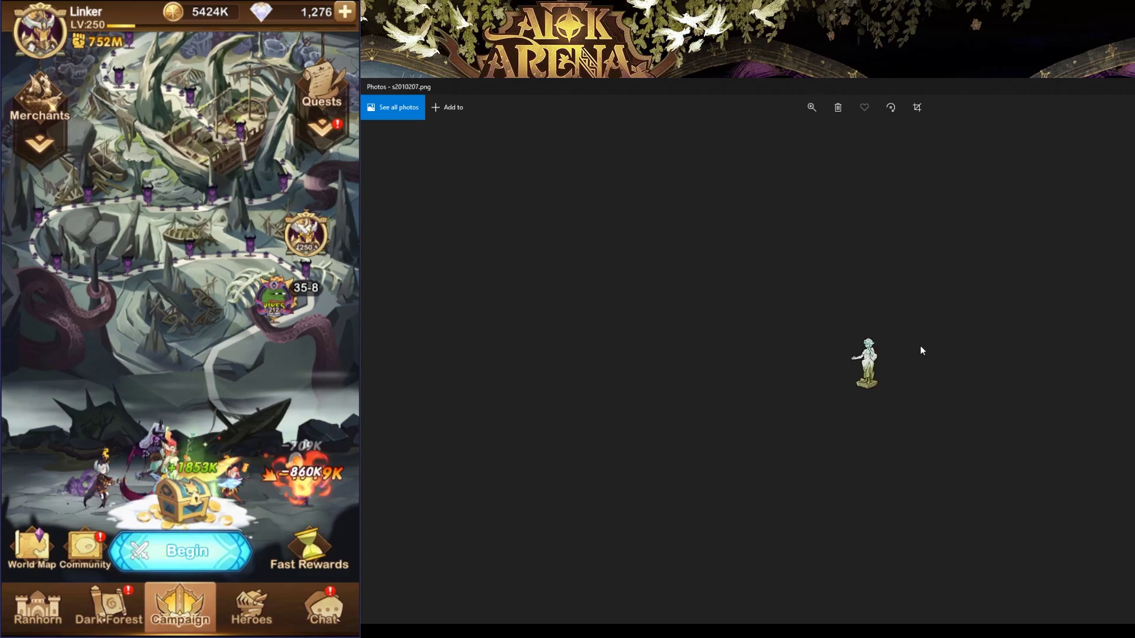
key(Left)
key(Left)
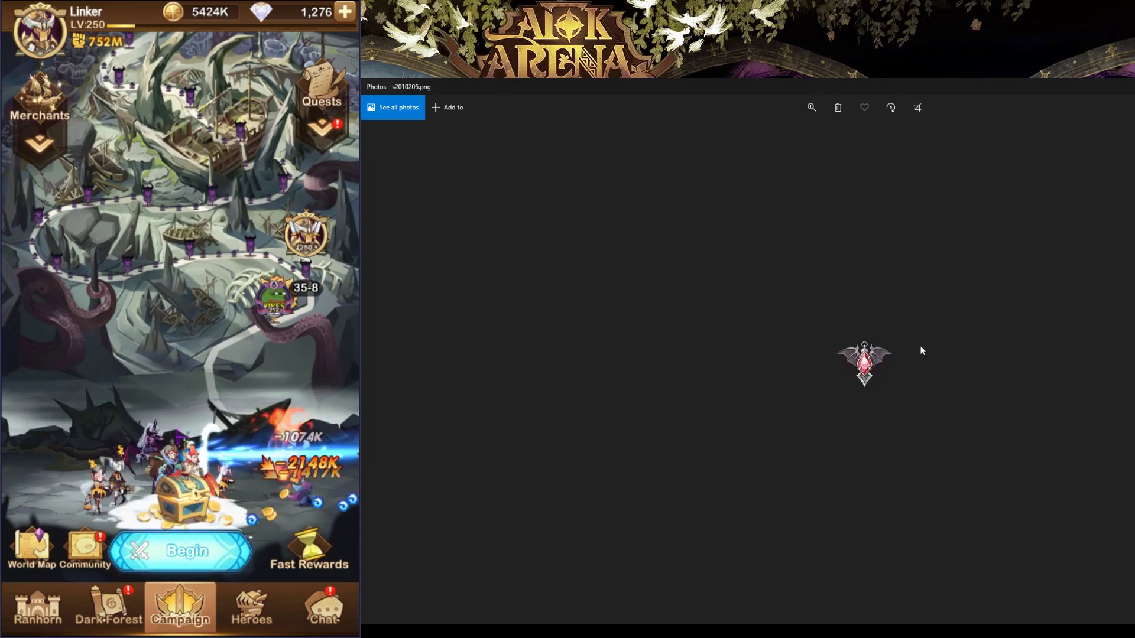
key(Left)
key(Left)
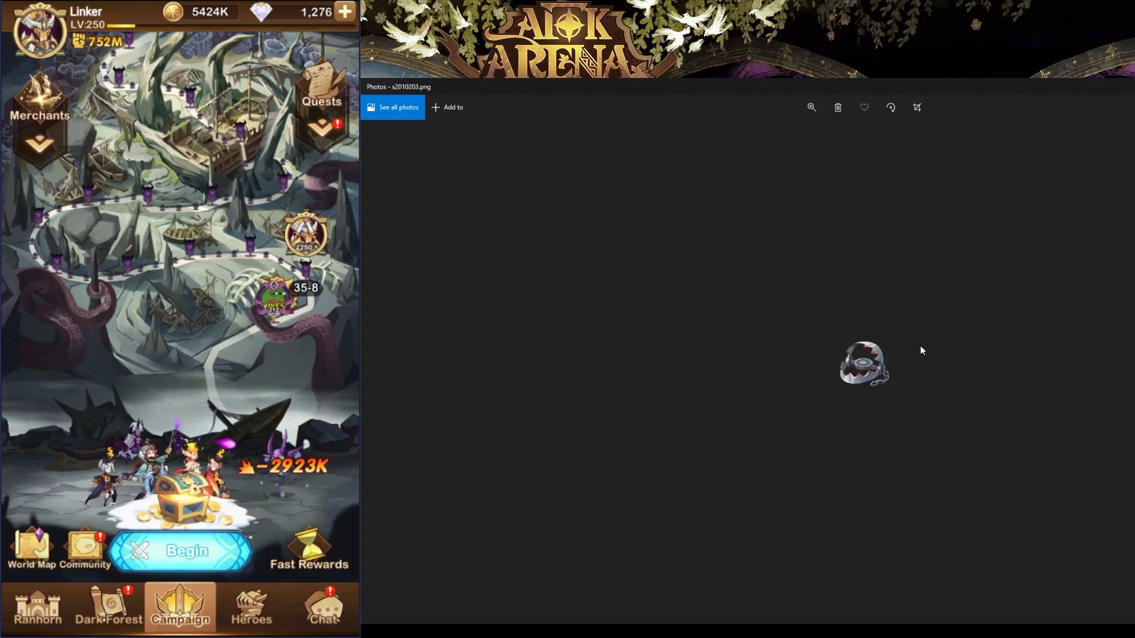
key(Left)
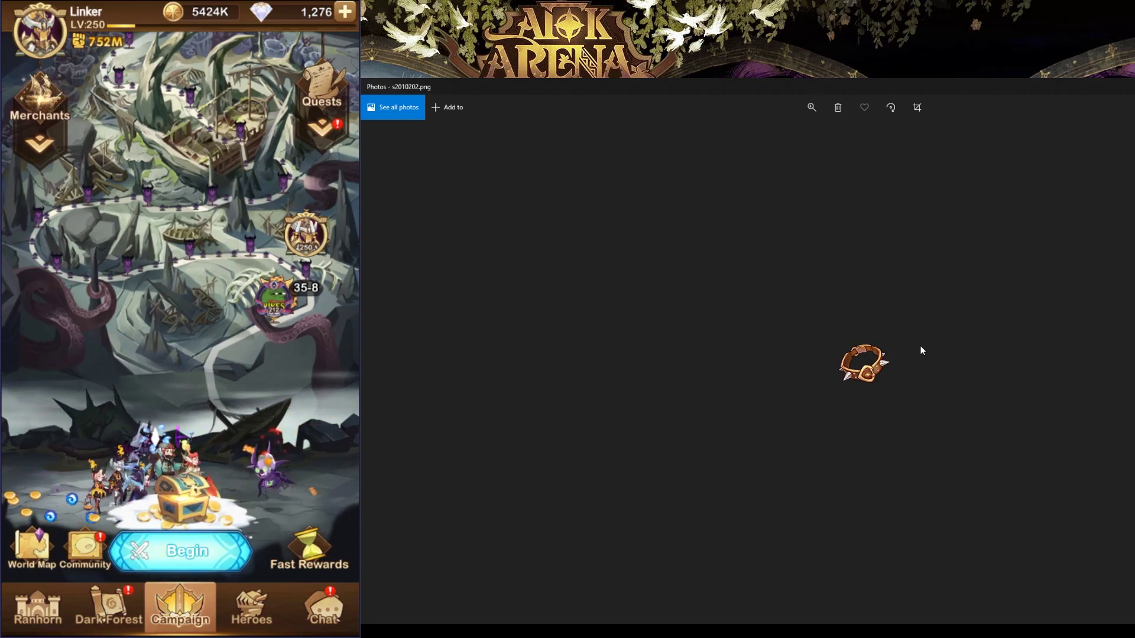
- Back in Discord, enlarge the tuxedoed-wolf 30000 diamonds reward image
key(alt+Tab)
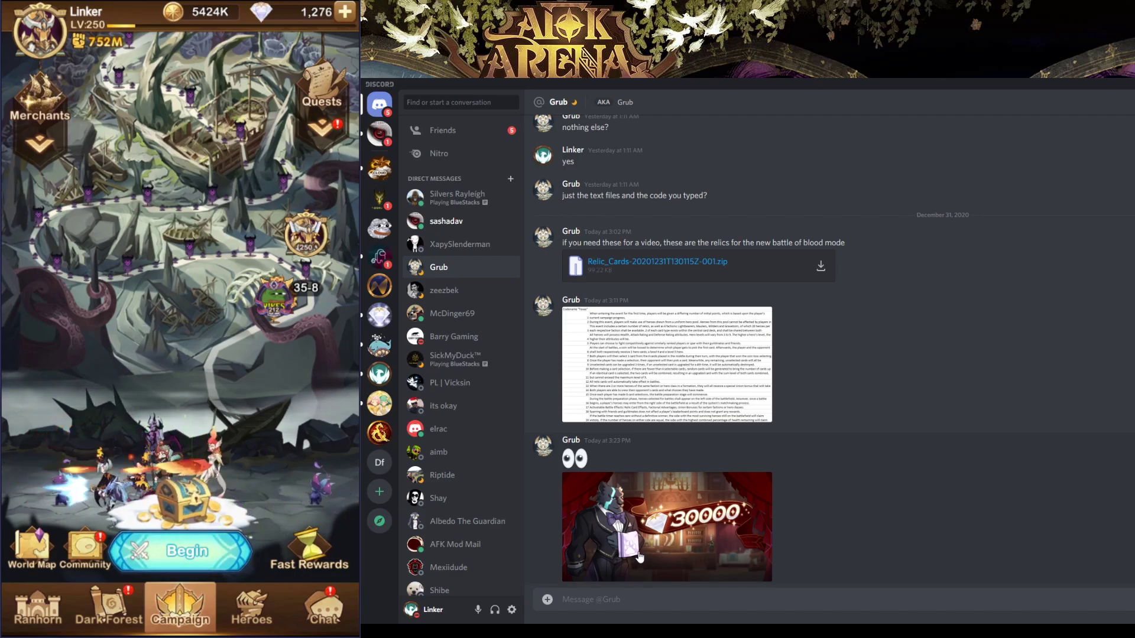
click(638, 555)
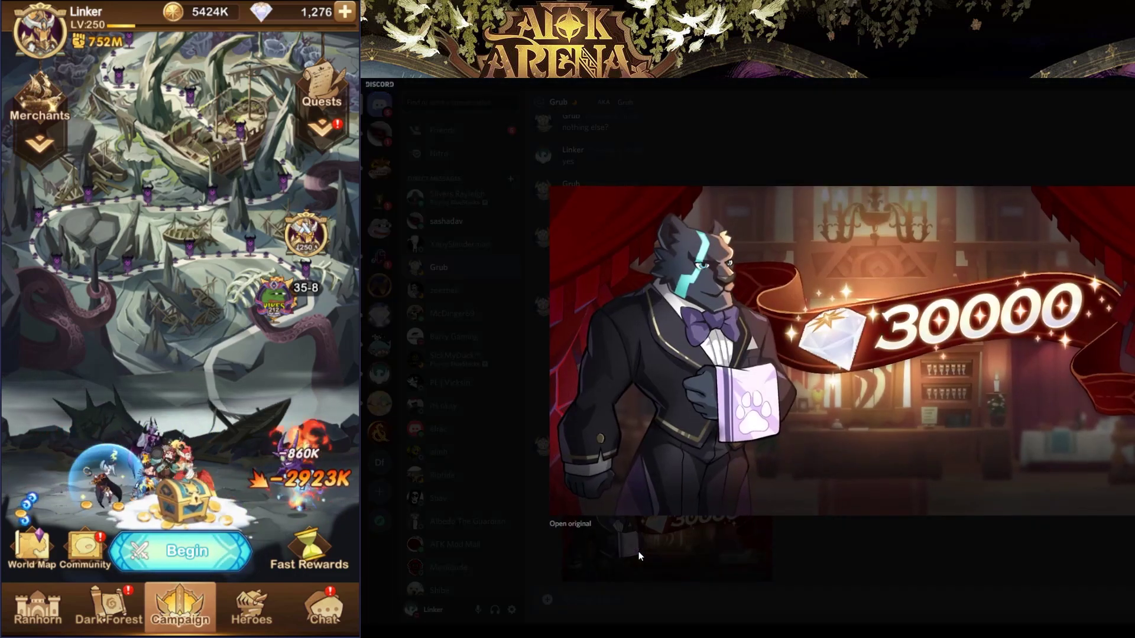